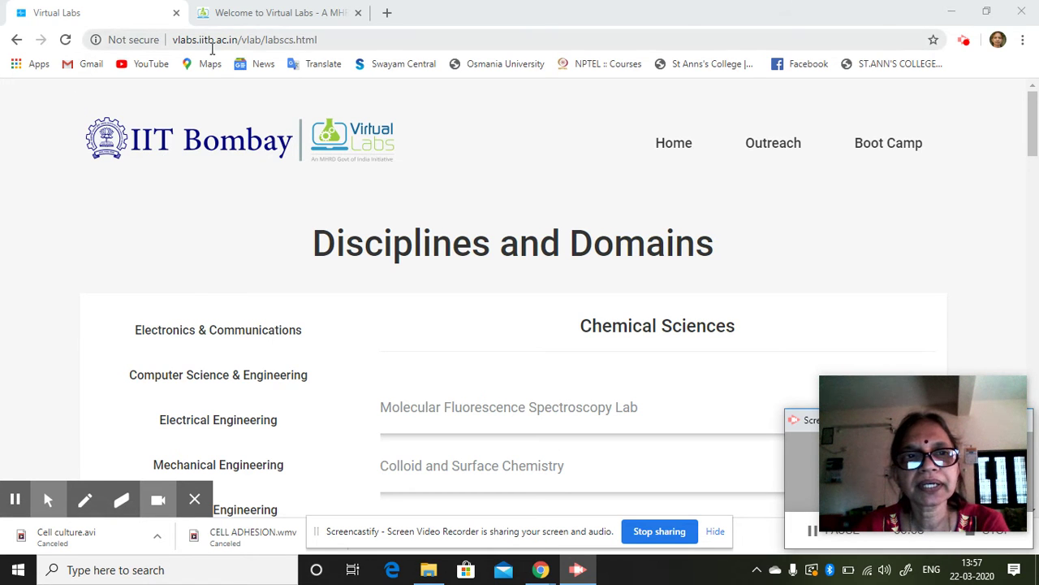
- Open the Colloid and Surface Chemistry lab from the Virtual Labs list
{"action": "scroll", "coordinate": [276, 236], "scroll_direction": "down", "scroll_amount": 1}
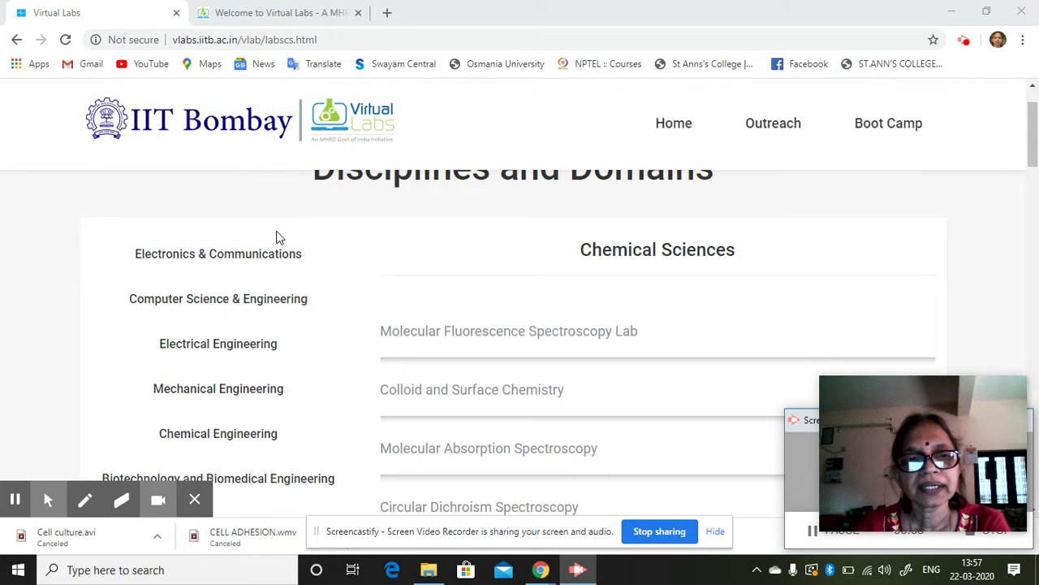
{"action": "scroll", "coordinate": [277, 235], "scroll_direction": "up", "scroll_amount": 1}
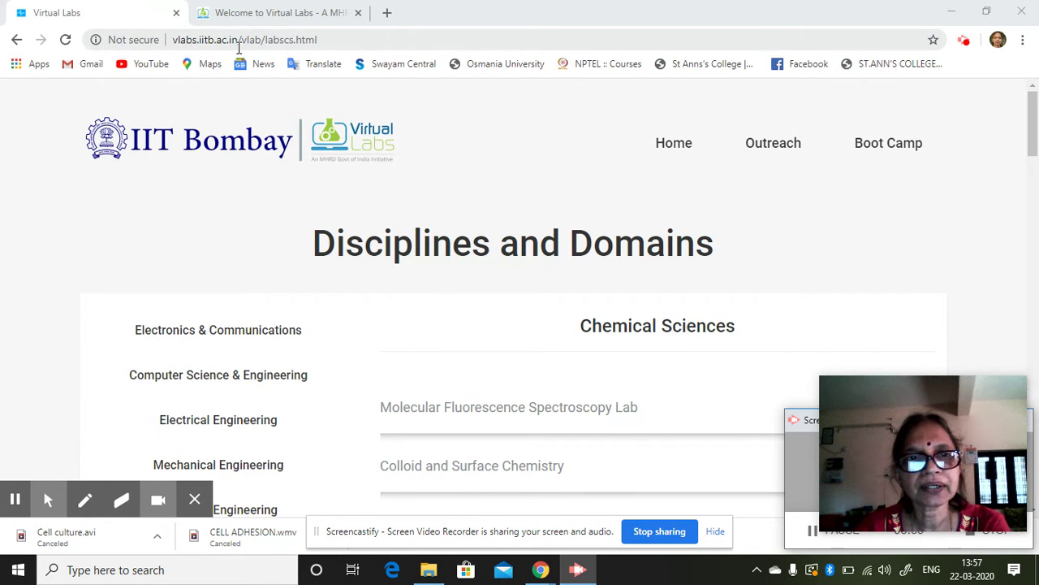
{"action": "scroll", "coordinate": [255, 191], "scroll_direction": "down", "scroll_amount": 1}
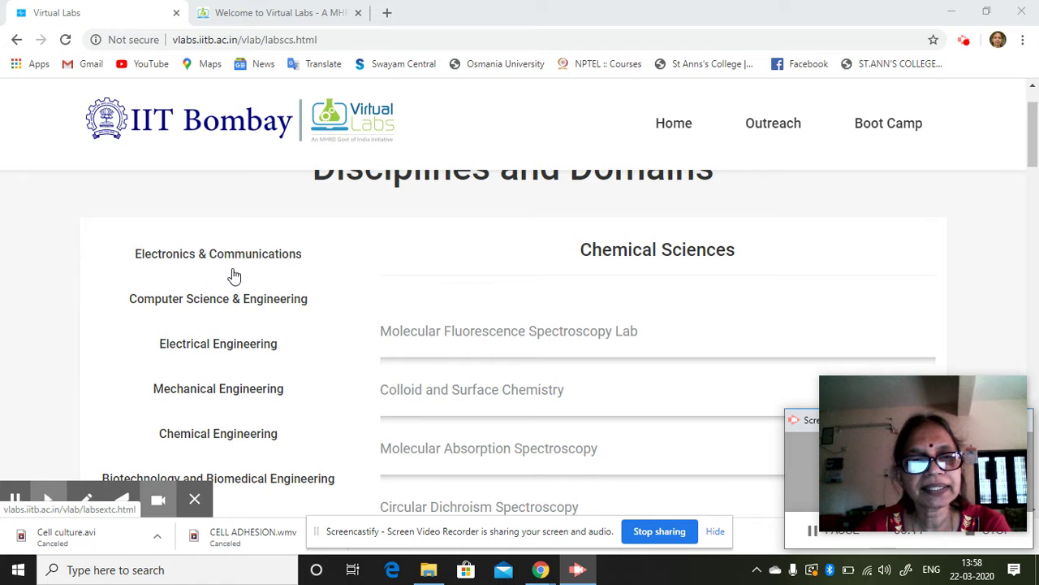
{"action": "scroll", "coordinate": [234, 277], "scroll_direction": "down", "scroll_amount": 2}
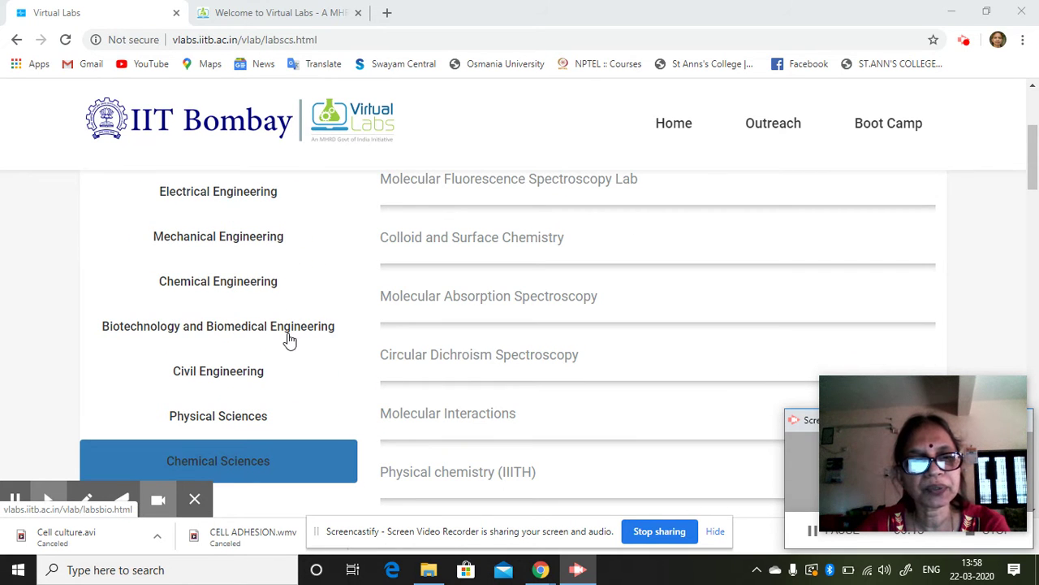
{"action": "scroll", "coordinate": [290, 341], "scroll_direction": "down", "scroll_amount": 2}
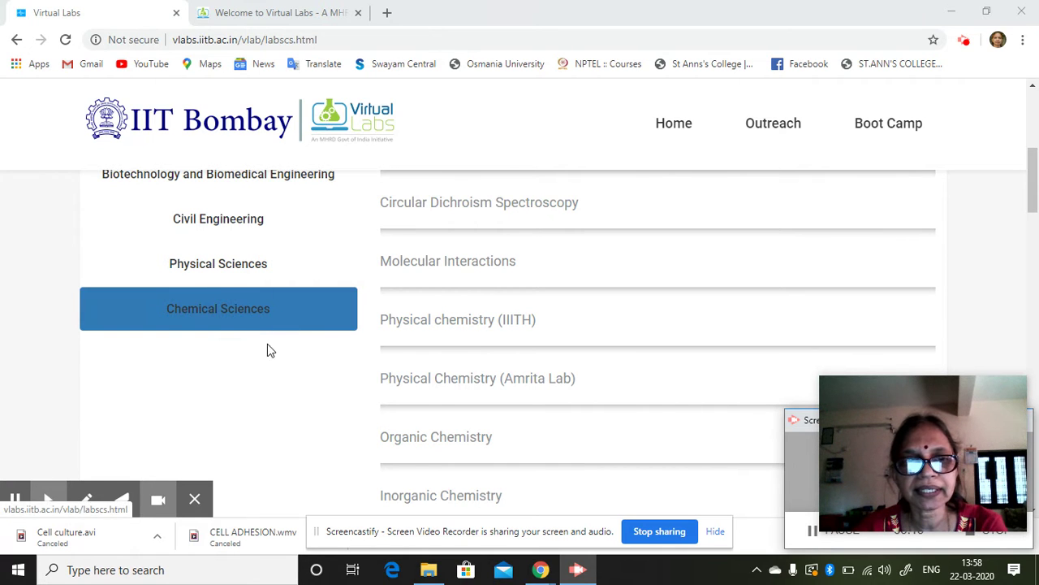
{"action": "scroll", "coordinate": [564, 339], "scroll_direction": "up", "scroll_amount": 3}
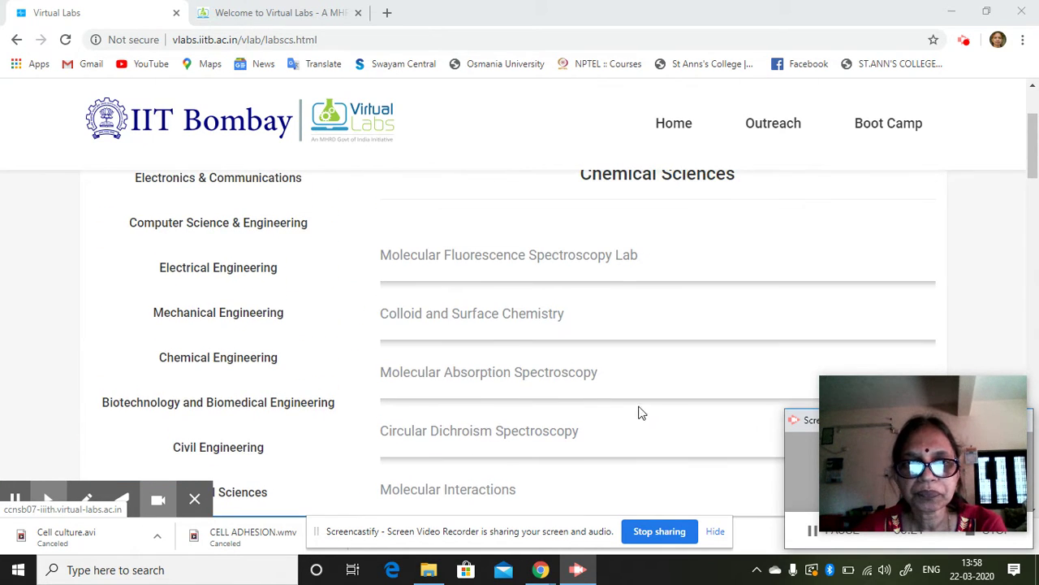
{"action": "left_click", "coordinate": [493, 316]}
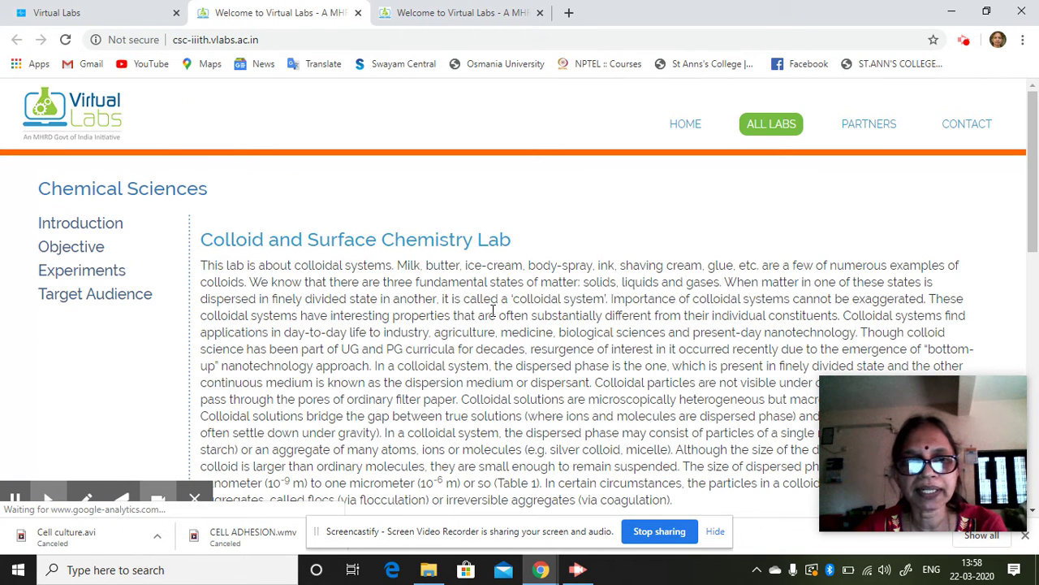
{"action": "scroll", "coordinate": [219, 325], "scroll_direction": "down", "scroll_amount": 2}
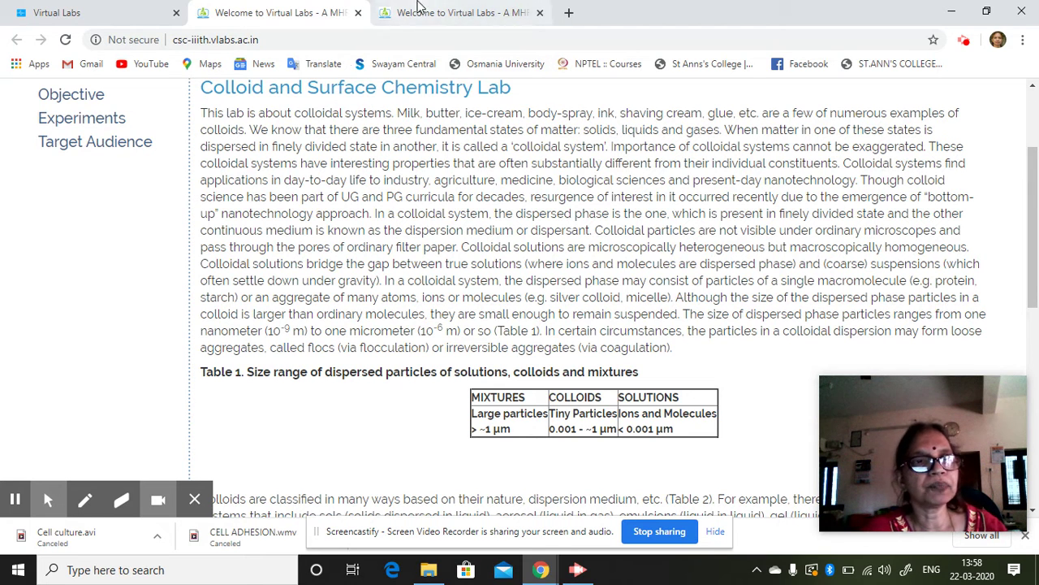
- Review the lab's Objective, Experiments and Target Audience, then open Preparation of Gels
{"action": "left_click", "coordinate": [94, 96]}
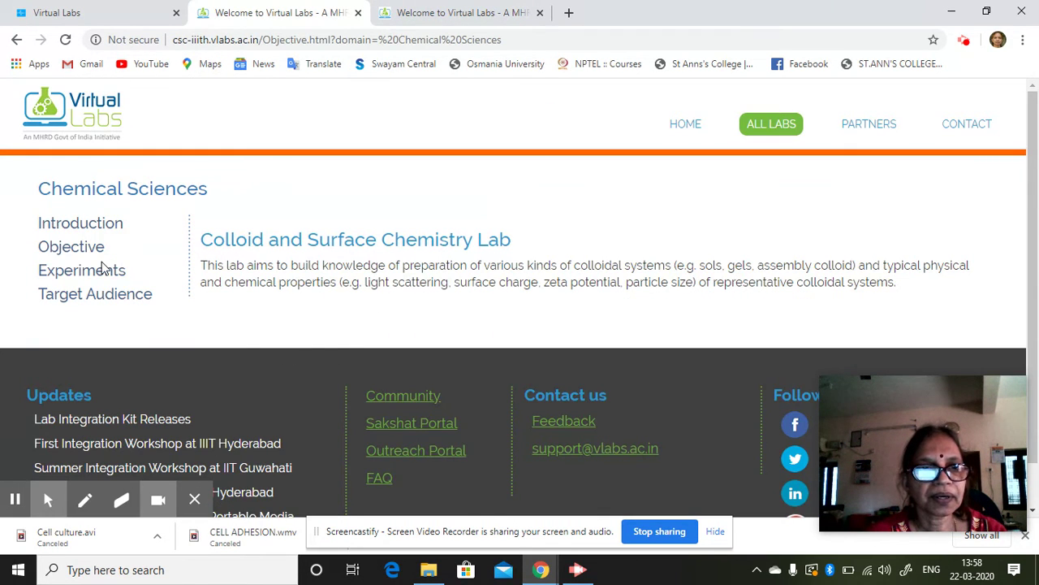
{"action": "left_click", "coordinate": [99, 271]}
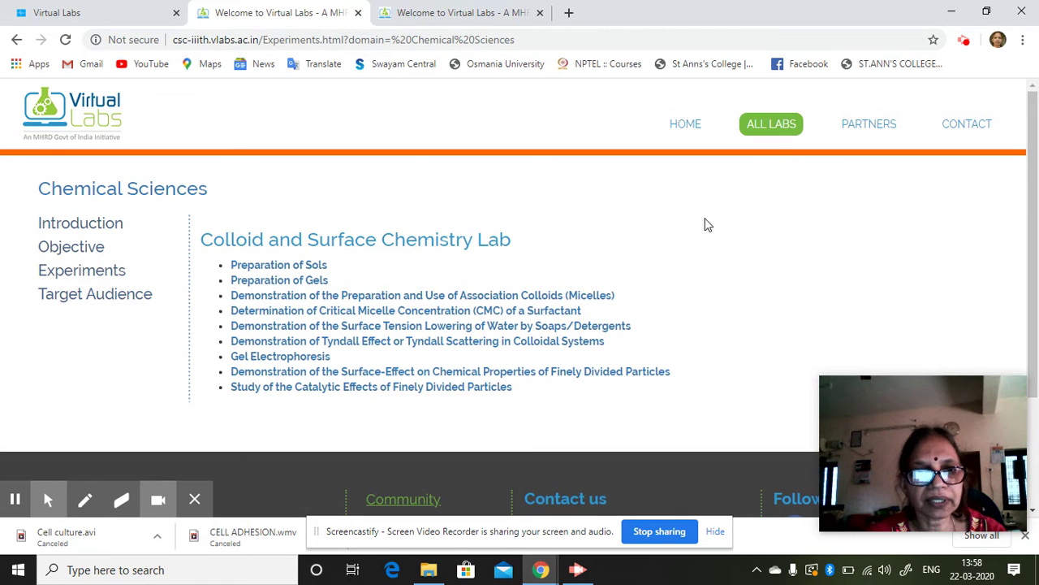
{"action": "left_click", "coordinate": [108, 298]}
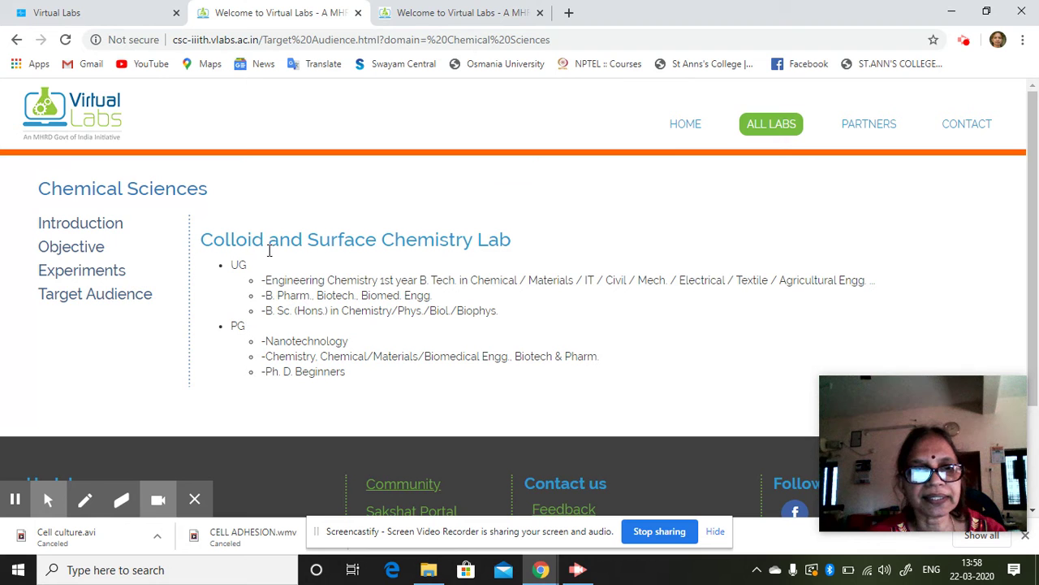
{"action": "left_click", "coordinate": [71, 273]}
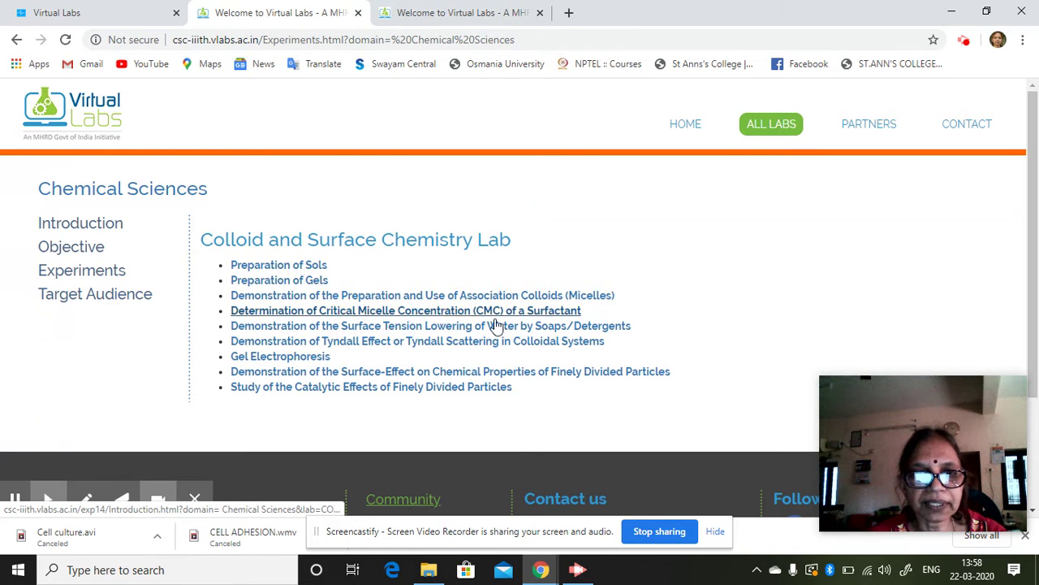
{"action": "left_click", "coordinate": [311, 280]}
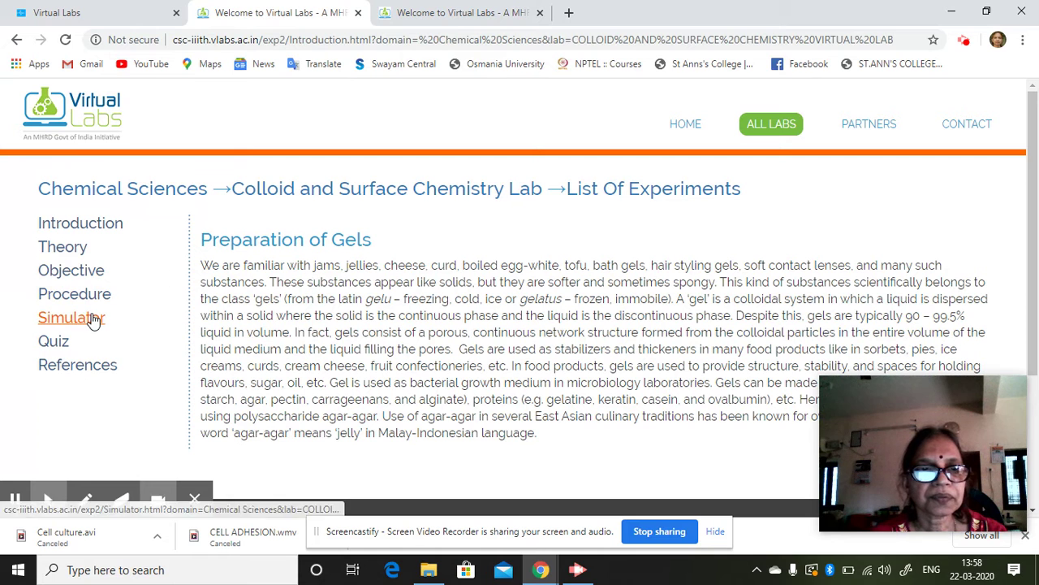
- Launch the Preparation of Gels simulator and check why Flash is blocked
{"action": "left_click", "coordinate": [87, 317]}
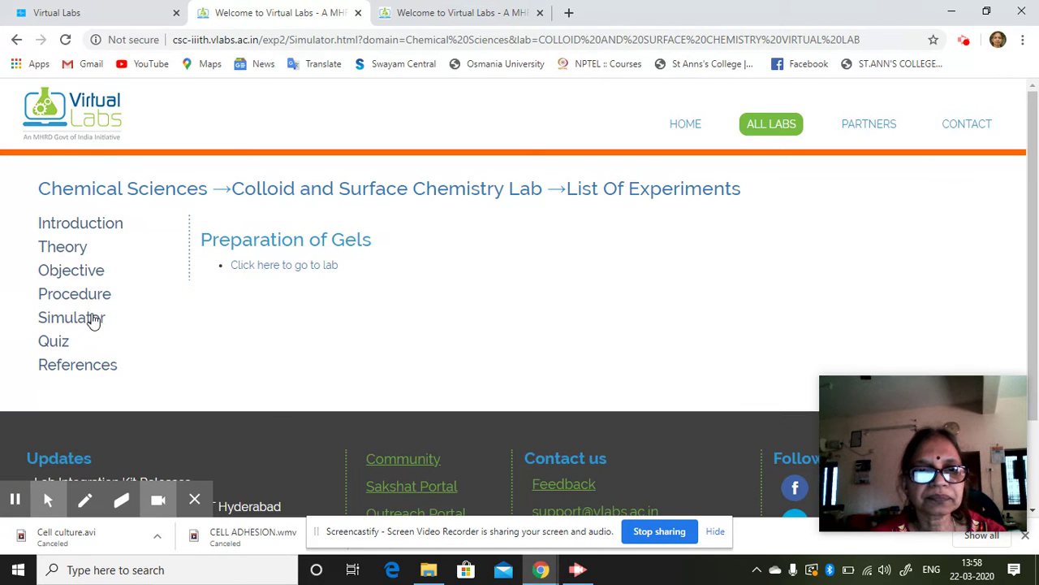
{"action": "left_click", "coordinate": [307, 267]}
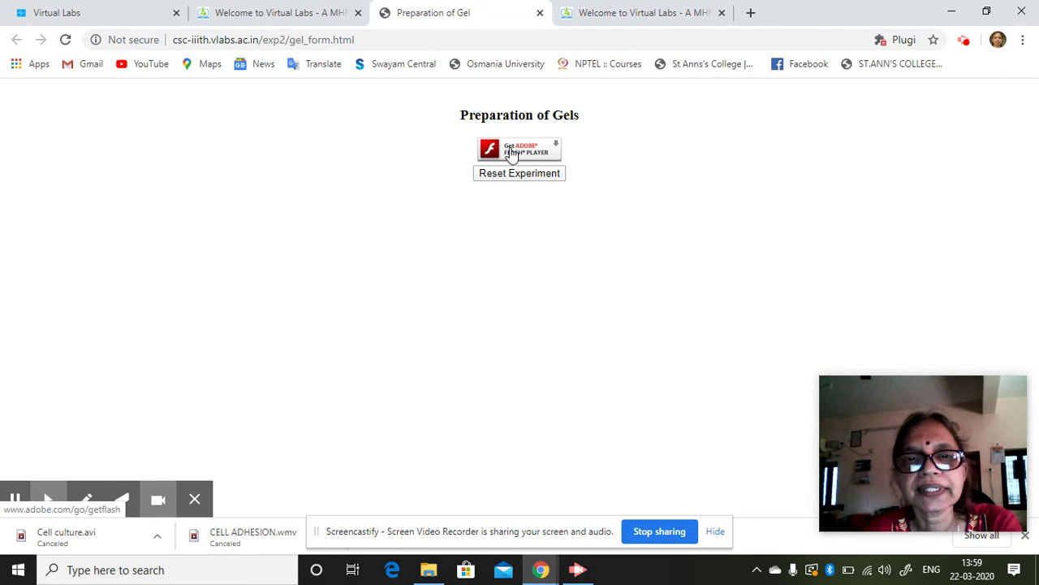
{"action": "left_click", "coordinate": [909, 41]}
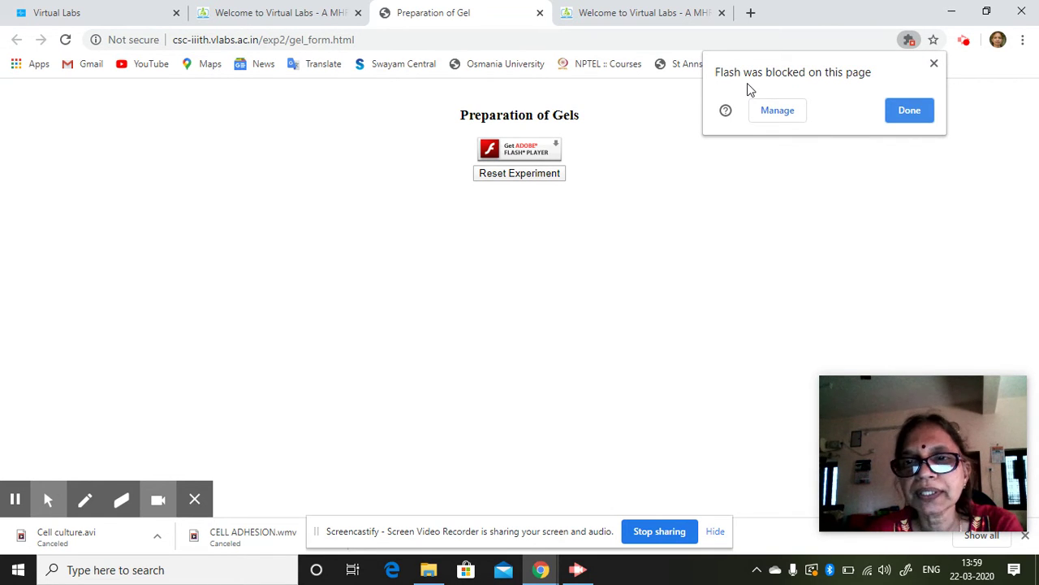
- Change Chrome's Flash setting from blocked to Ask first
{"action": "left_click", "coordinate": [777, 111]}
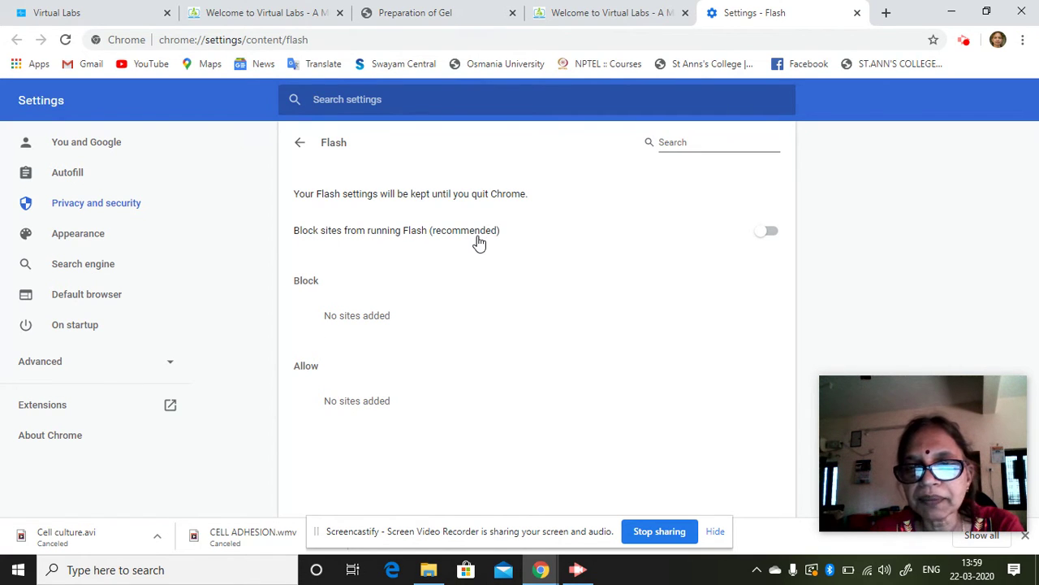
{"action": "left_click", "coordinate": [766, 237]}
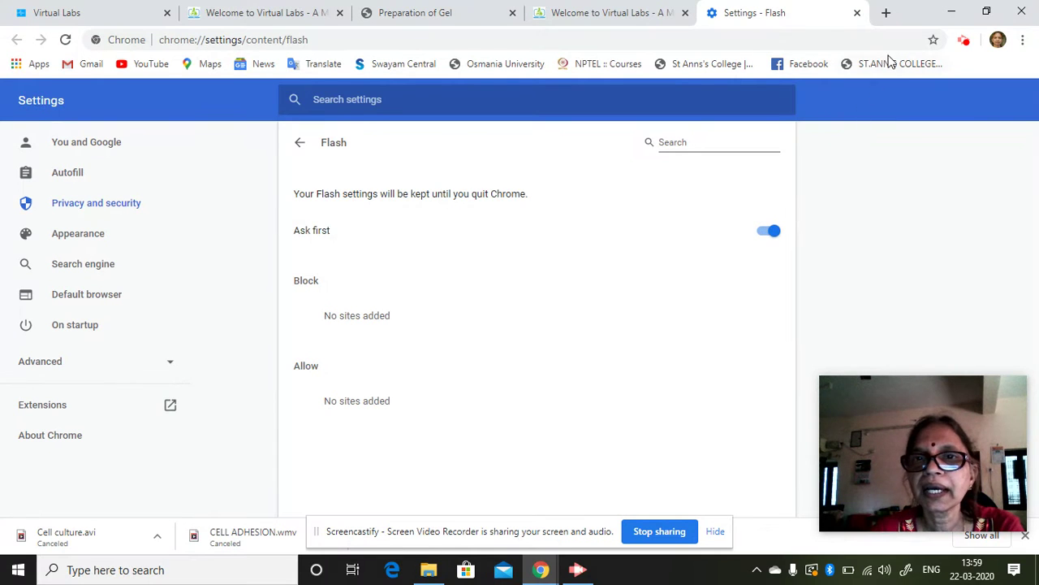
{"action": "left_click", "coordinate": [607, 16]}
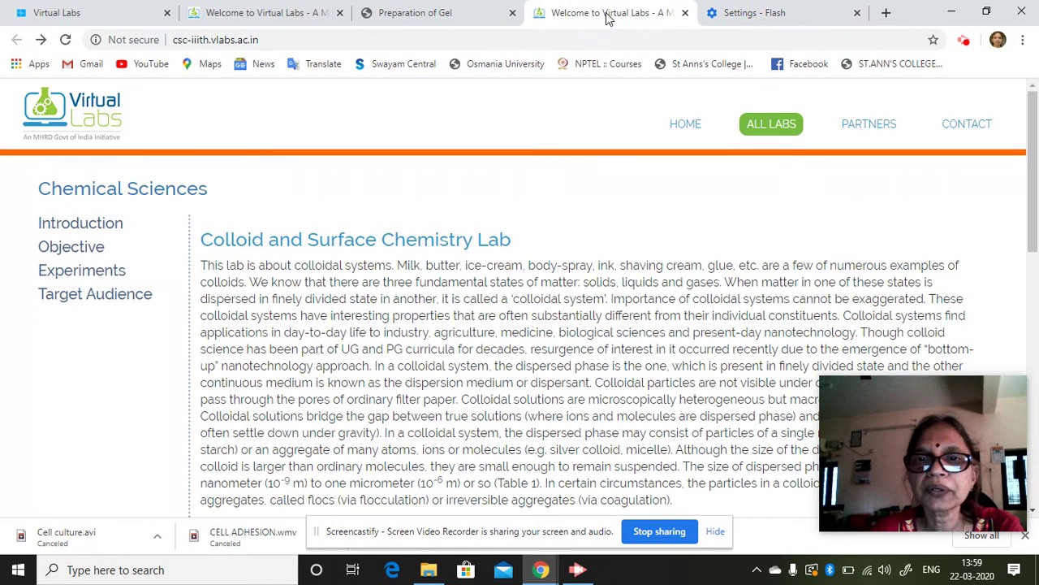
{"action": "left_click", "coordinate": [742, 13]}
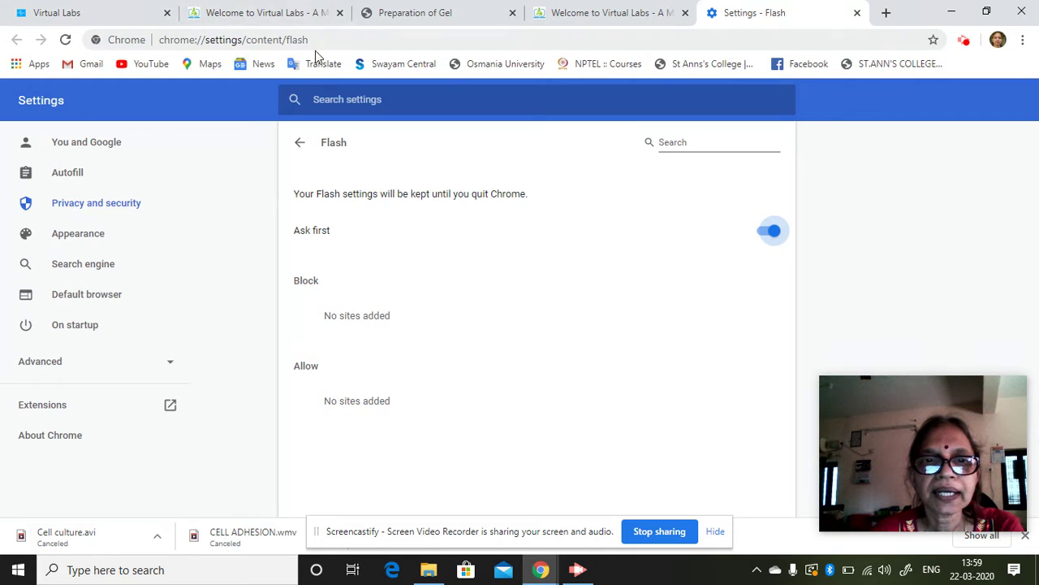
{"action": "left_click", "coordinate": [386, 16]}
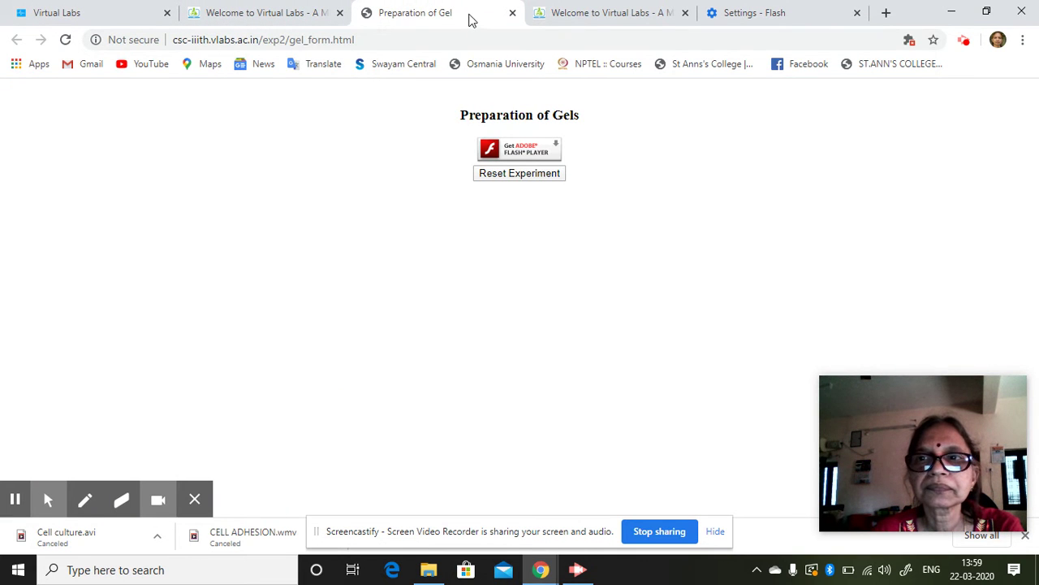
{"action": "left_click", "coordinate": [581, 18]}
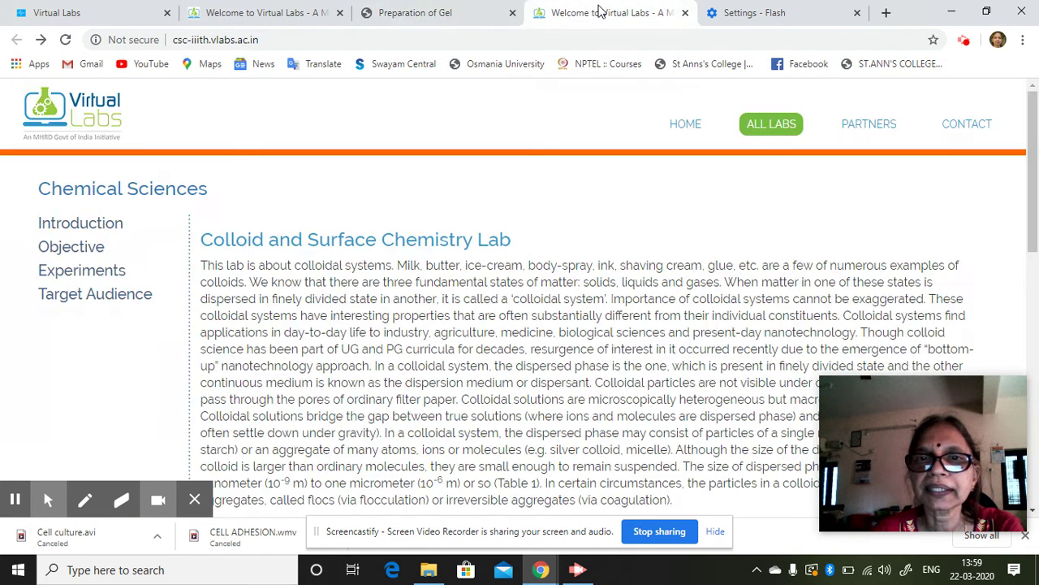
{"action": "left_click", "coordinate": [385, 16]}
{"action": "left_click", "coordinate": [909, 40]}
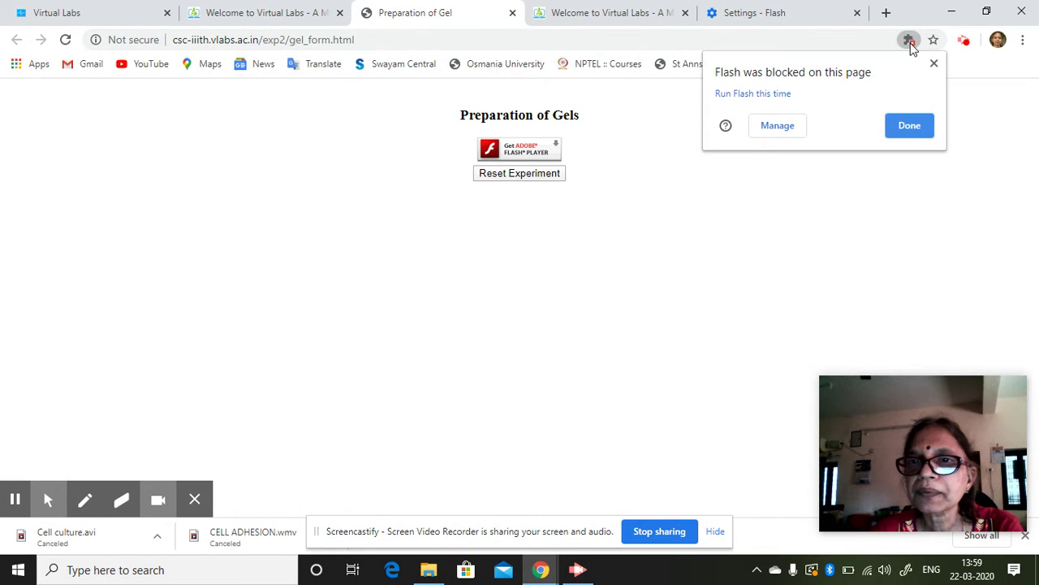
{"action": "left_click", "coordinate": [910, 125]}
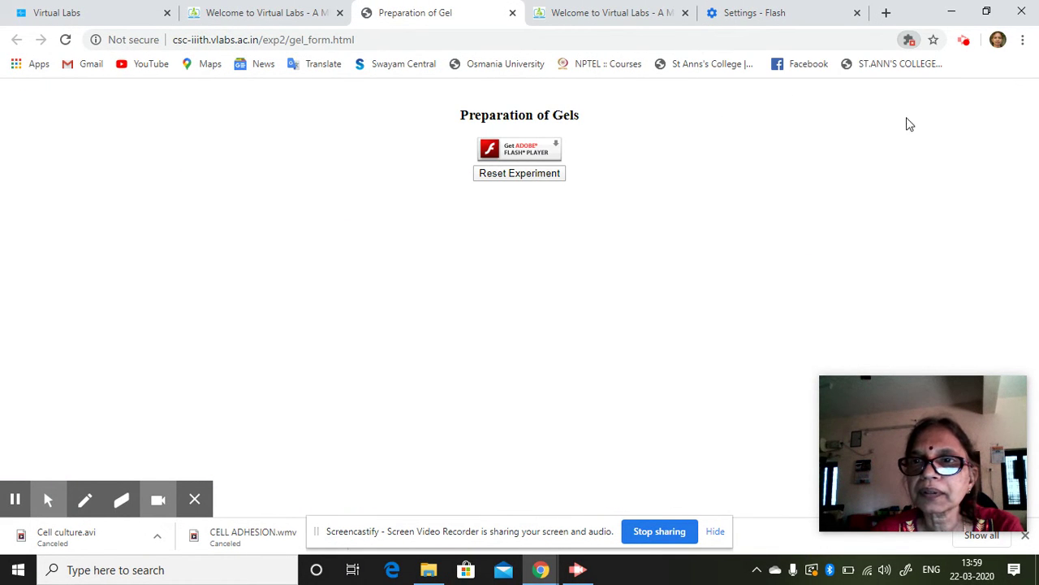
{"action": "left_click", "coordinate": [910, 41]}
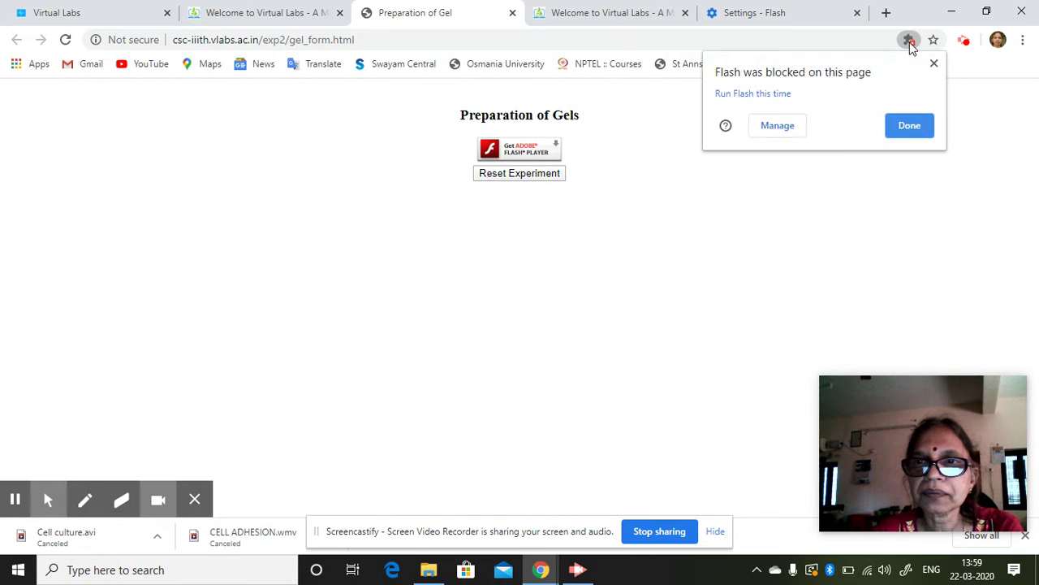
{"action": "left_click", "coordinate": [770, 126]}
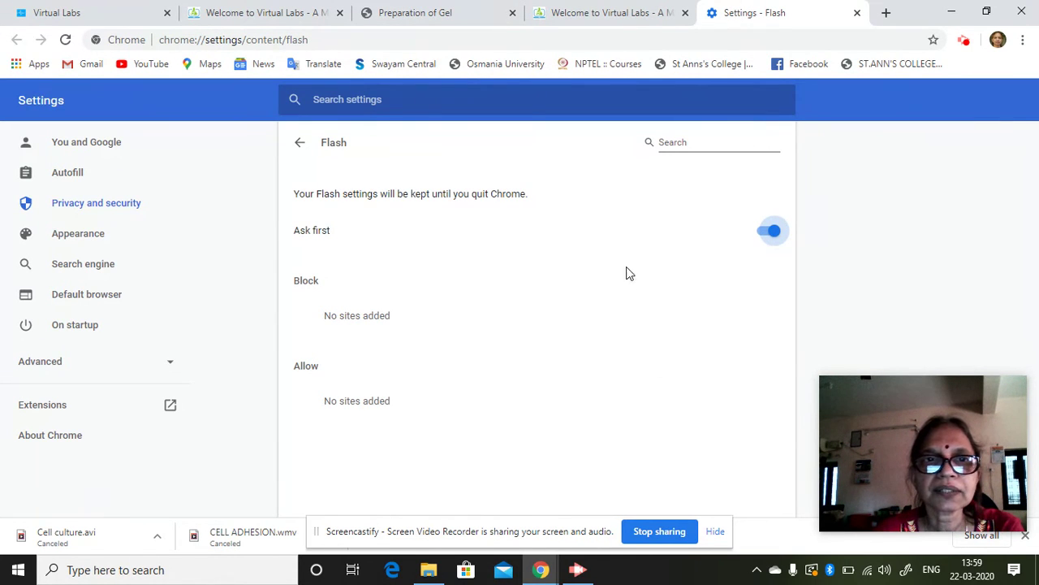
- Allow Flash on the Preparation of Gel page so the simulation loads
{"action": "left_click", "coordinate": [434, 16]}
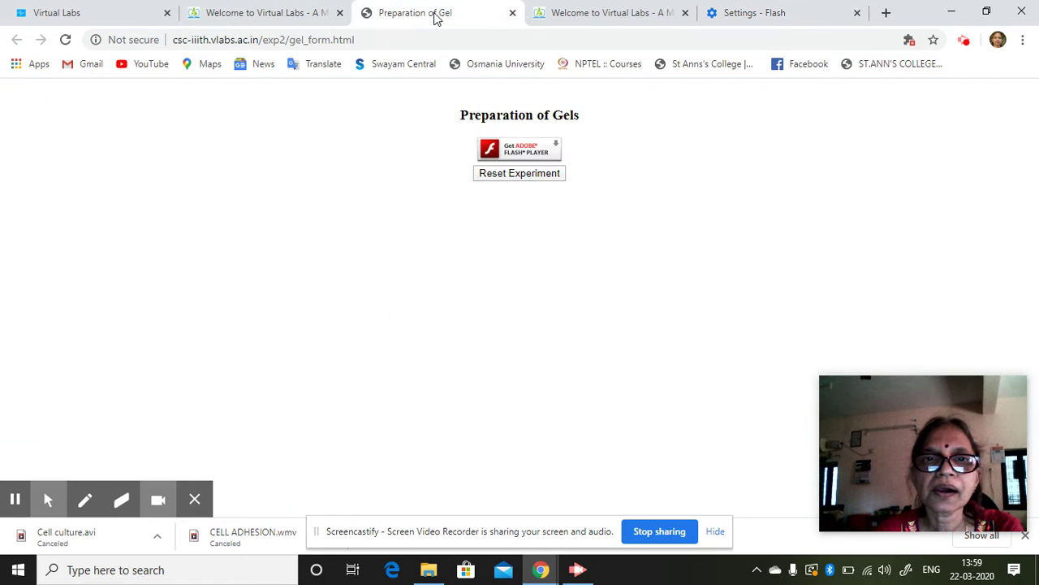
{"action": "left_click", "coordinate": [528, 151]}
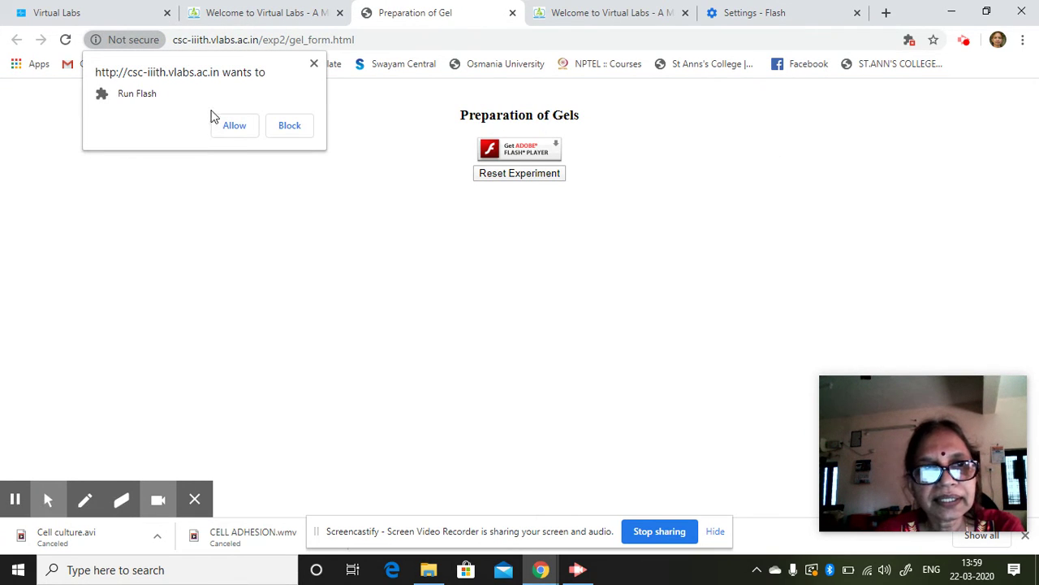
{"action": "left_click", "coordinate": [232, 125]}
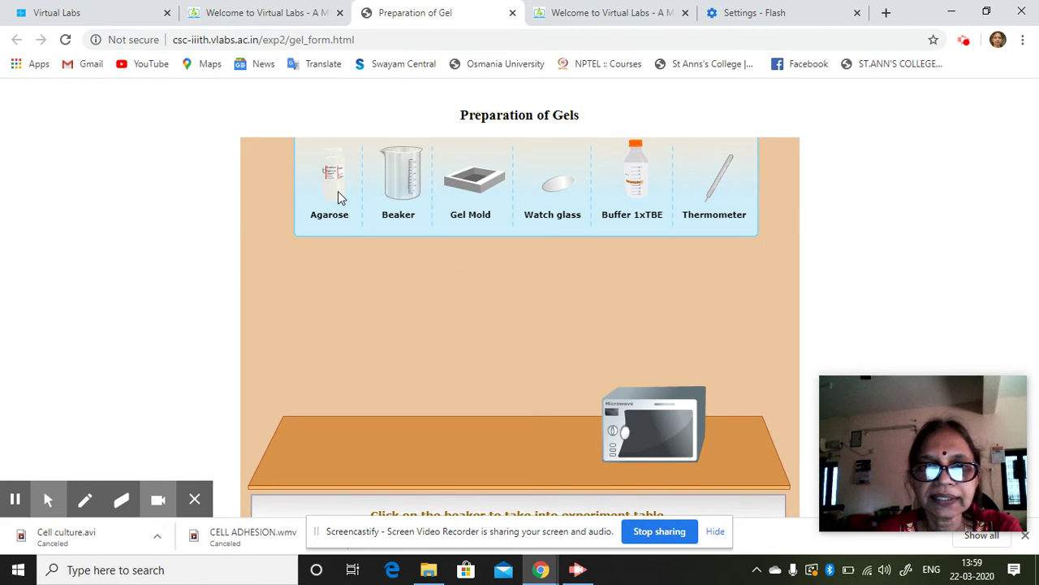
- Place the beaker on the bench and add agarose powder to it
{"action": "left_click", "coordinate": [352, 301]}
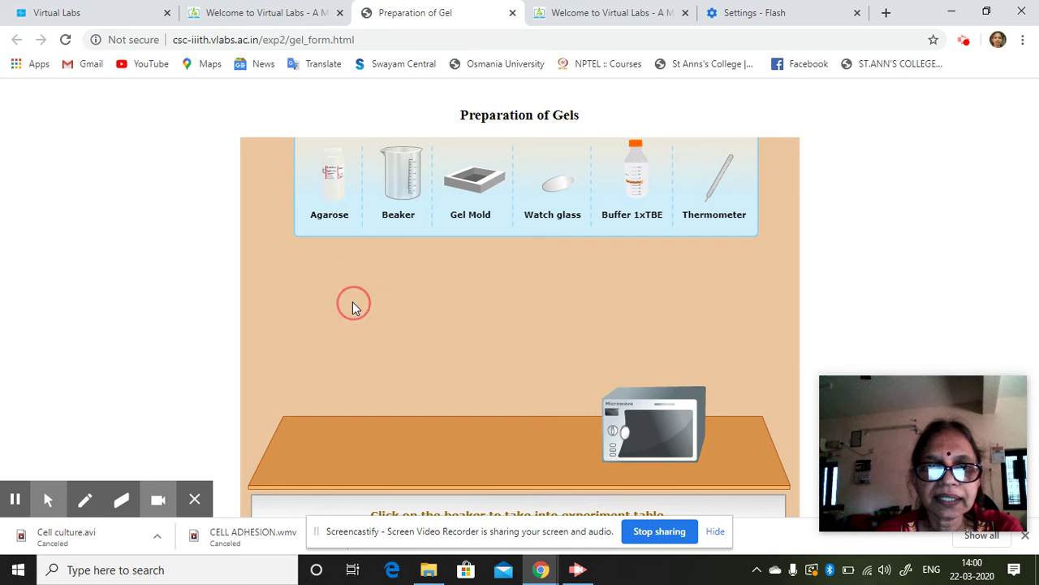
{"action": "left_click", "coordinate": [407, 198]}
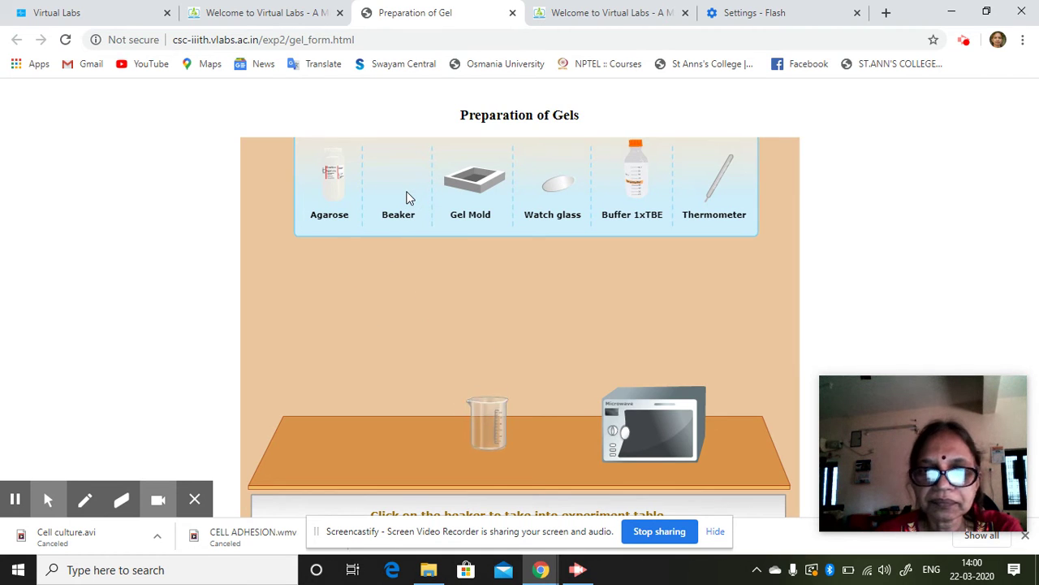
{"action": "left_click", "coordinate": [475, 187]}
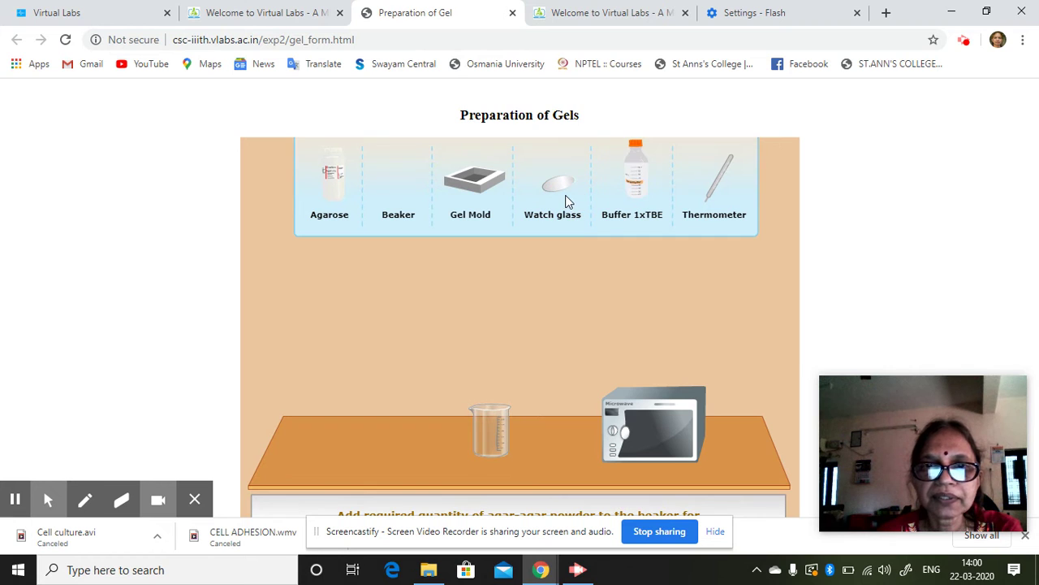
{"action": "left_click", "coordinate": [636, 205]}
{"action": "left_click", "coordinate": [636, 206]}
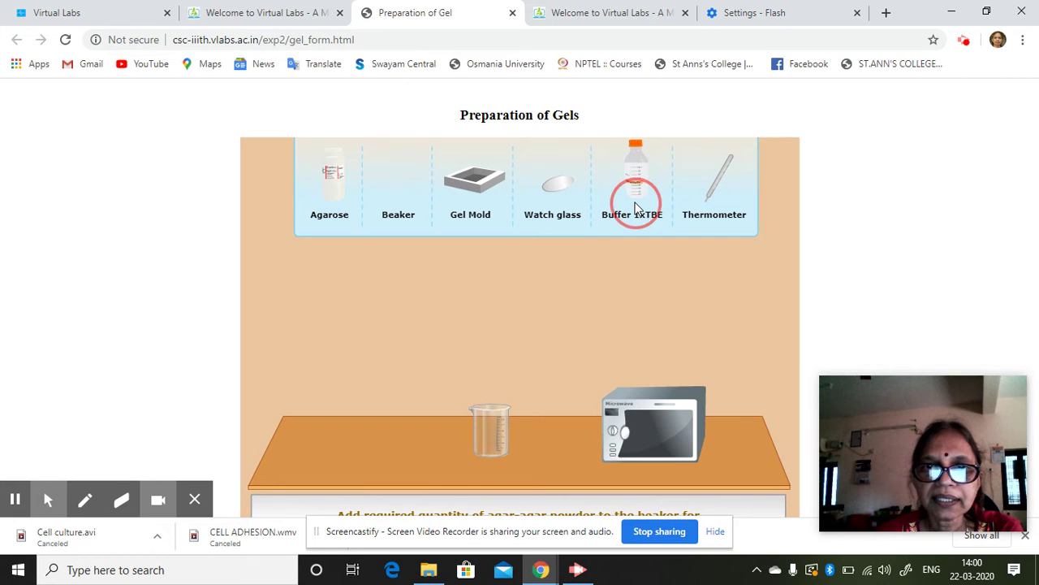
{"action": "left_click", "coordinate": [452, 419]}
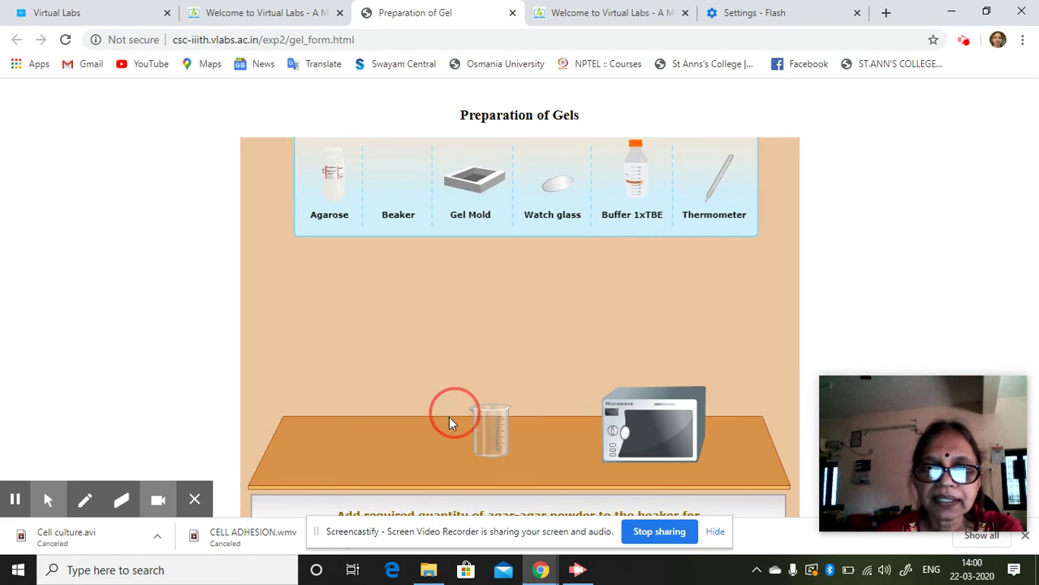
{"action": "left_click", "coordinate": [716, 212]}
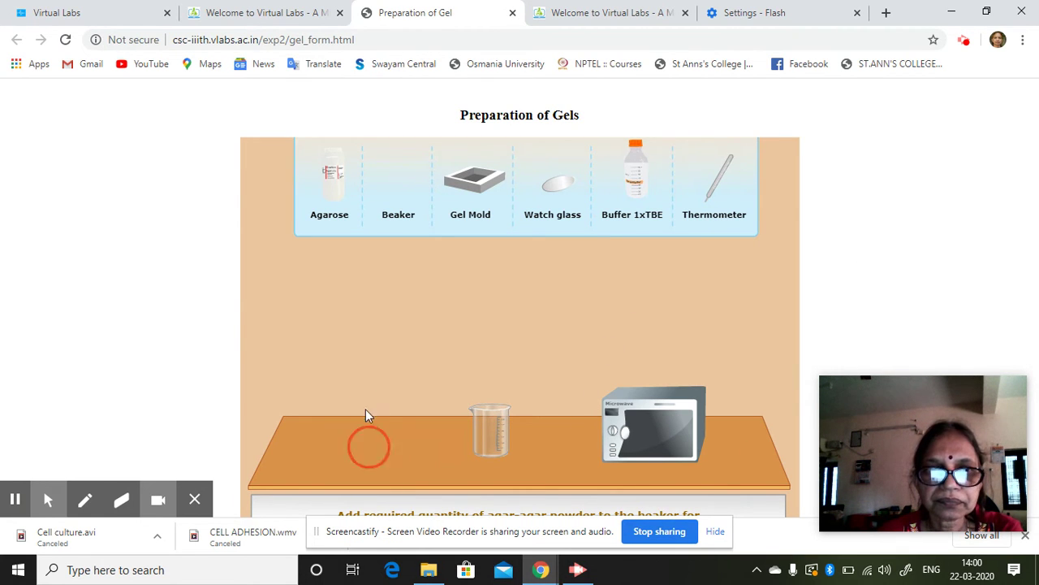
{"action": "left_click", "coordinate": [364, 354]}
{"action": "left_click", "coordinate": [348, 199]}
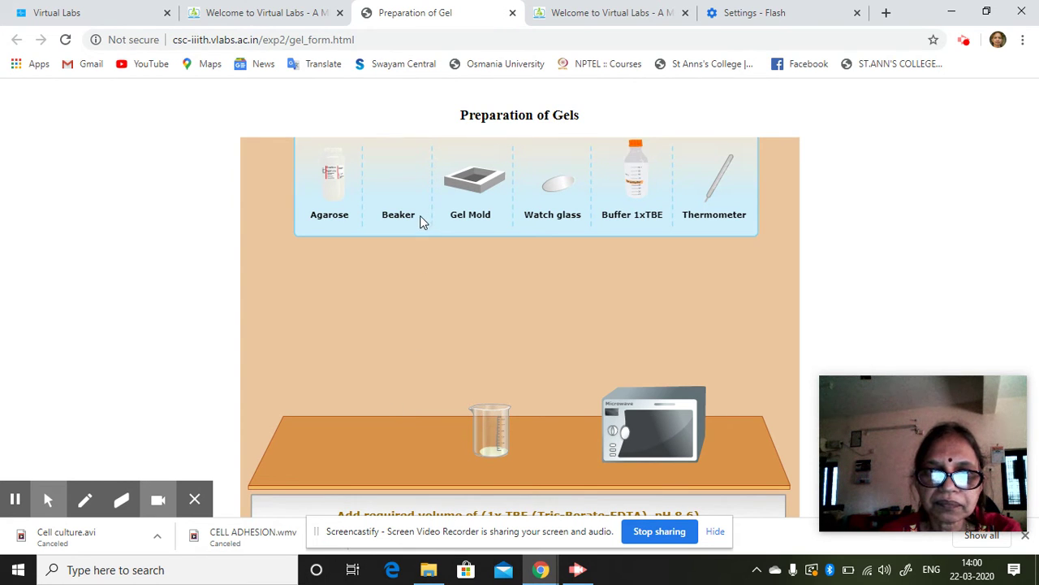
- Dismiss Chrome's downloads bar so the 1x TBE buffer, pH 8.6 prompt is readable
{"action": "left_click", "coordinate": [484, 191]}
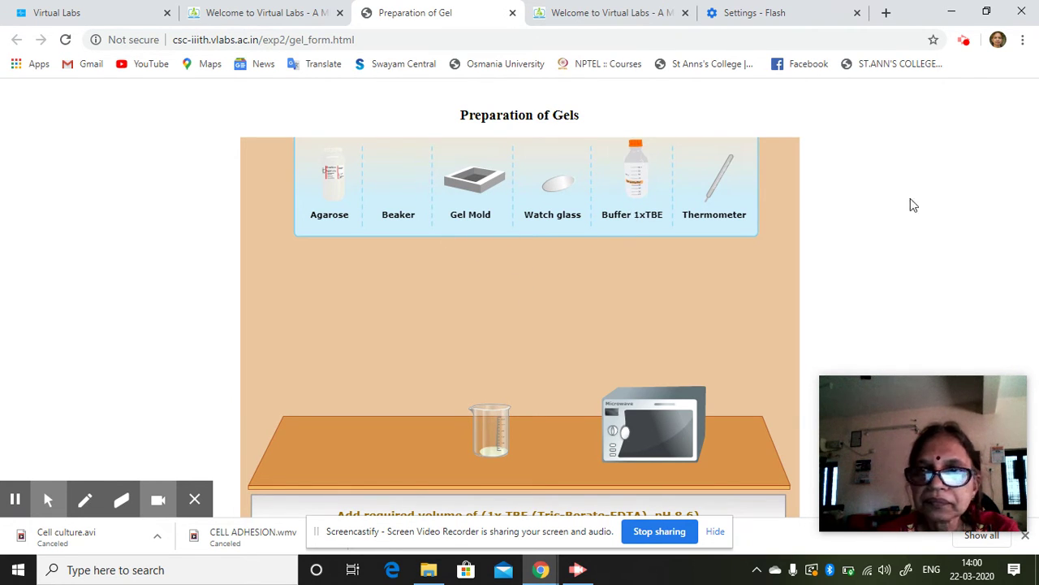
{"action": "mouse_move", "coordinate": [928, 444]}
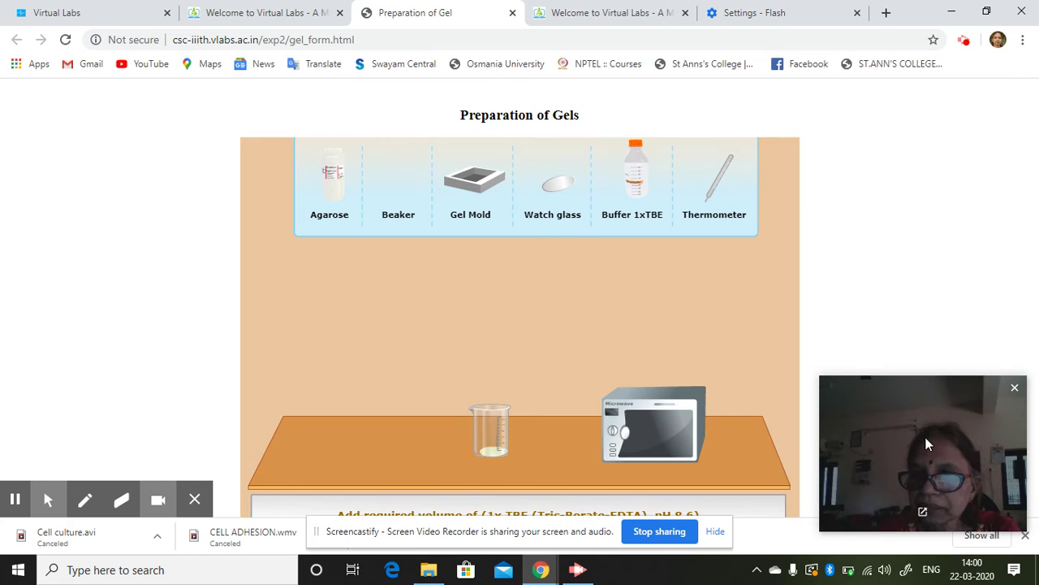
{"action": "left_click", "coordinate": [1014, 389]}
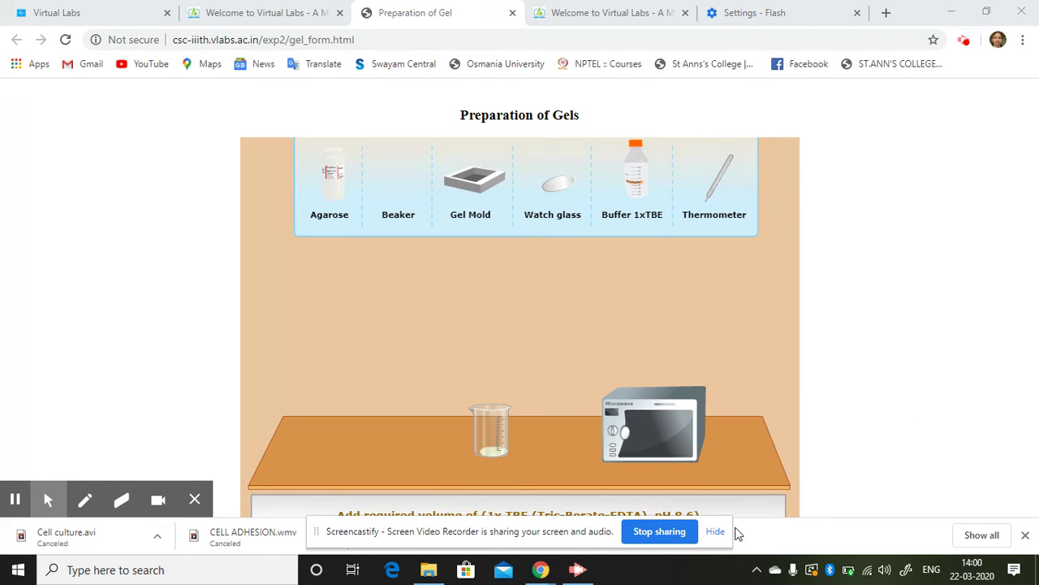
{"action": "mouse_move", "coordinate": [195, 498]}
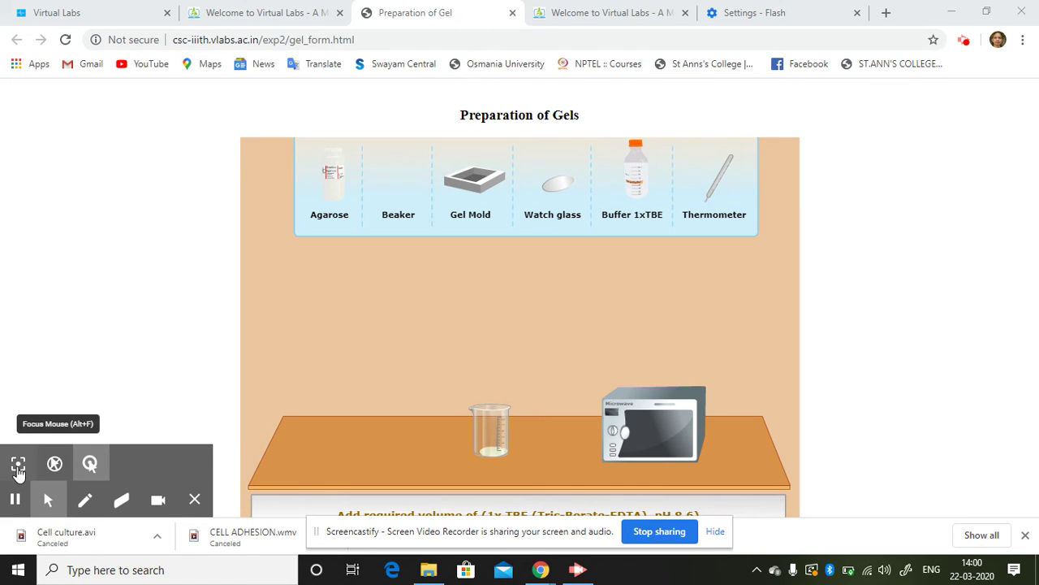
{"action": "left_click", "coordinate": [854, 246]}
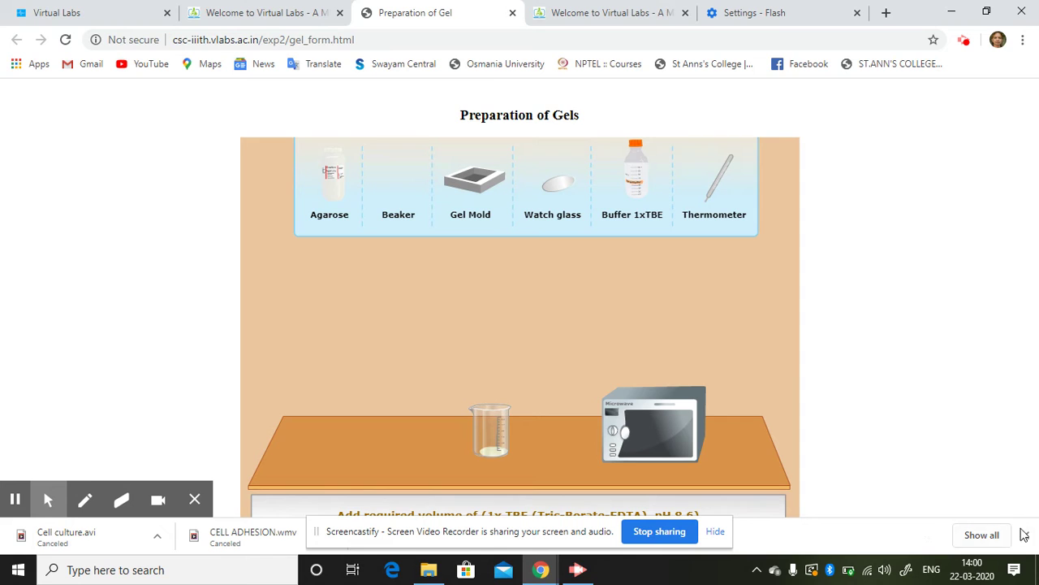
{"action": "left_click", "coordinate": [1026, 536]}
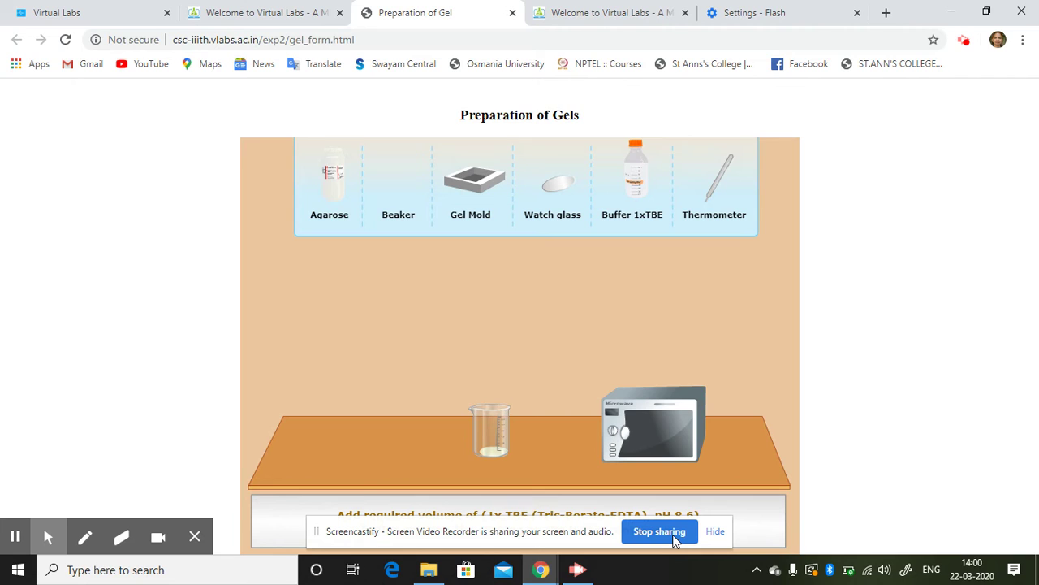
{"action": "left_click", "coordinate": [716, 532]}
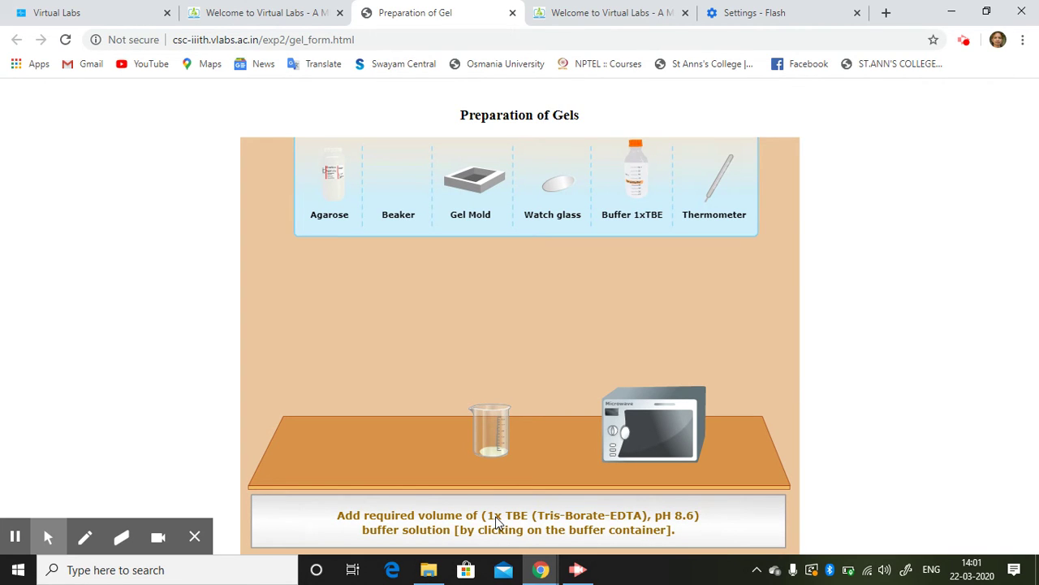
- Pour 1x TBE buffer into the agarose beaker and cover it with the watch glass
{"action": "left_click", "coordinate": [636, 190]}
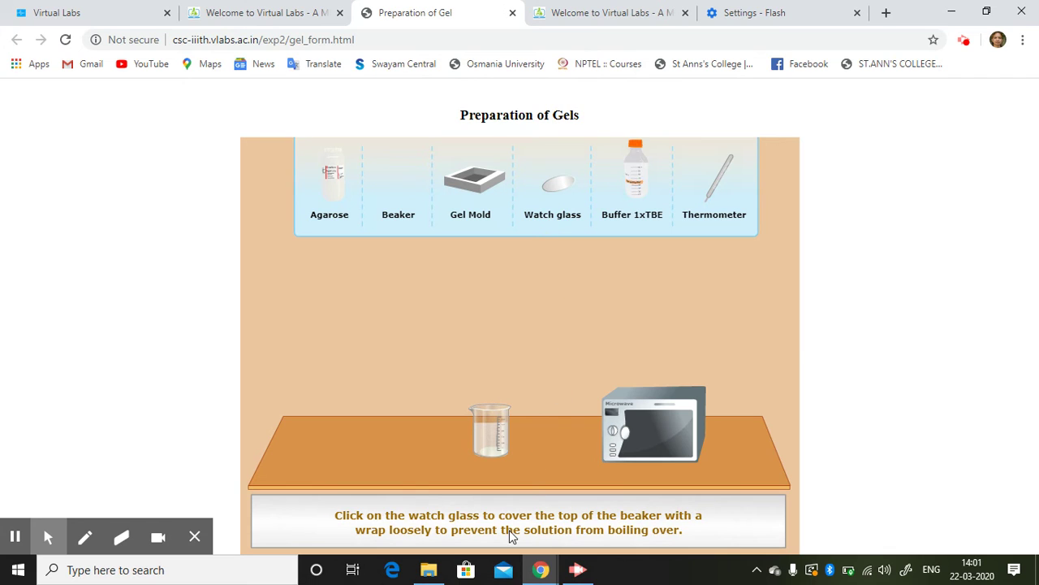
{"action": "left_click", "coordinate": [570, 192]}
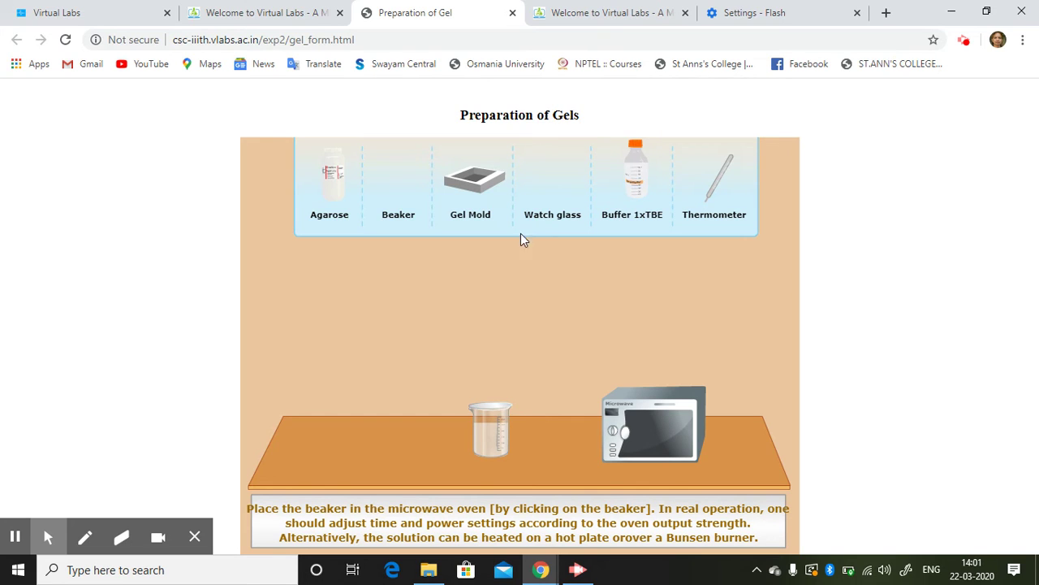
- Microwave the agarose beaker until melted, then return it to the bench
{"action": "left_click", "coordinate": [505, 431]}
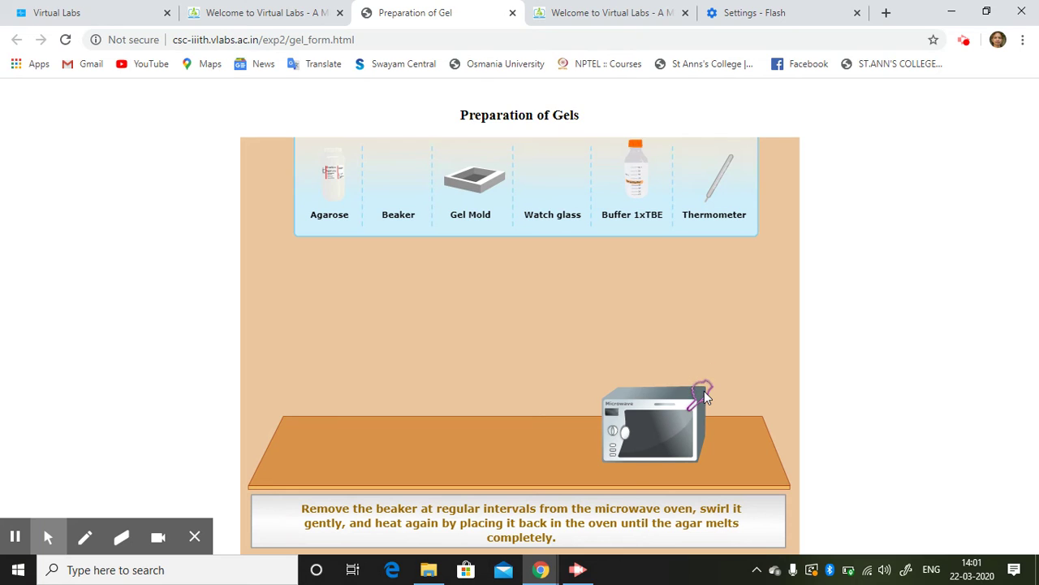
{"action": "left_click", "coordinate": [704, 396]}
{"action": "left_click", "coordinate": [705, 396]}
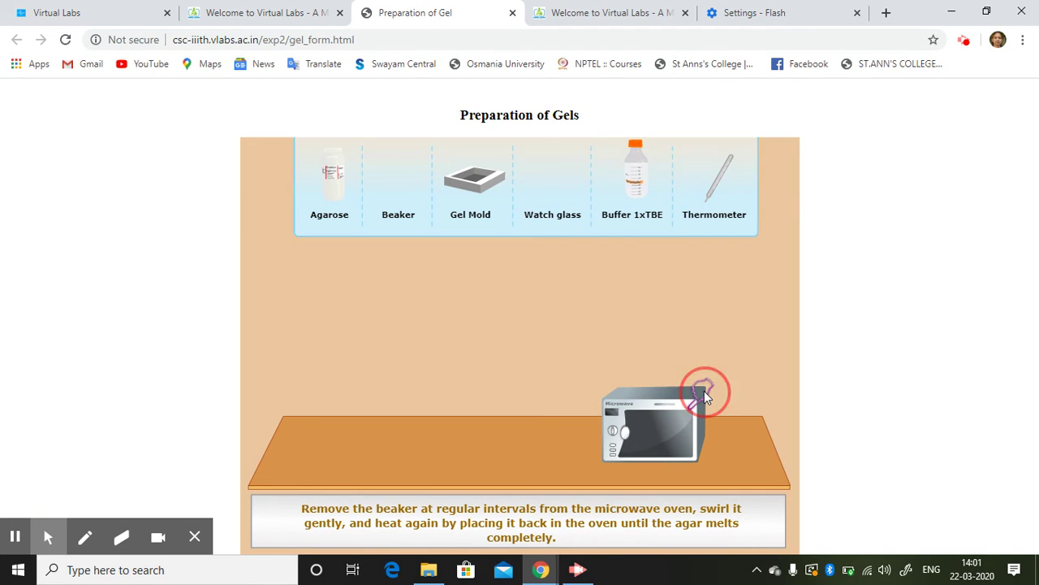
{"action": "left_click", "coordinate": [705, 397]}
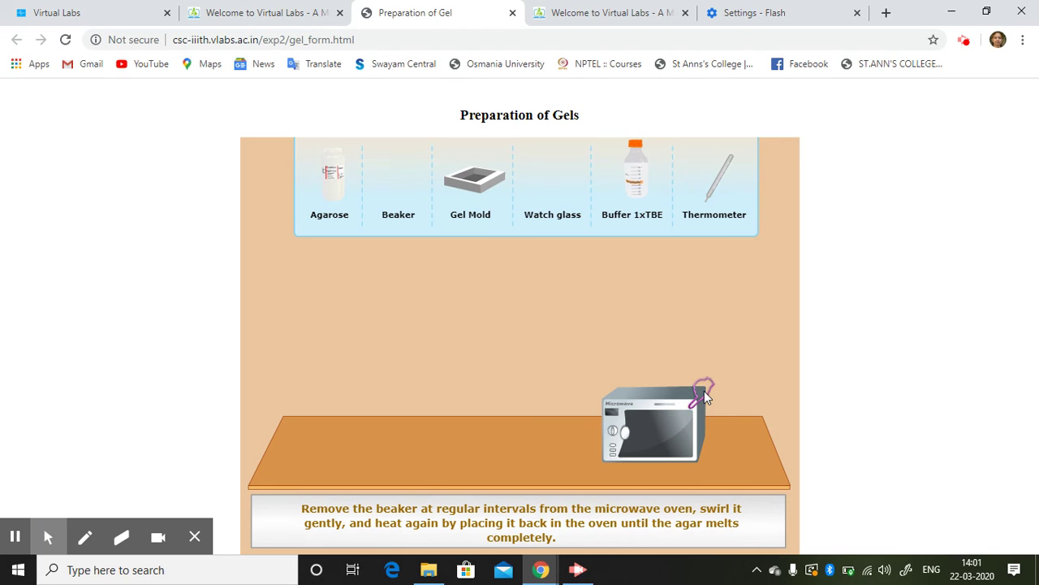
{"action": "left_click", "coordinate": [696, 395]}
{"action": "left_click", "coordinate": [698, 397]}
{"action": "left_click", "coordinate": [700, 398]}
{"action": "left_click", "coordinate": [700, 398]}
{"action": "left_click", "coordinate": [700, 398]}
{"action": "left_click", "coordinate": [622, 434]}
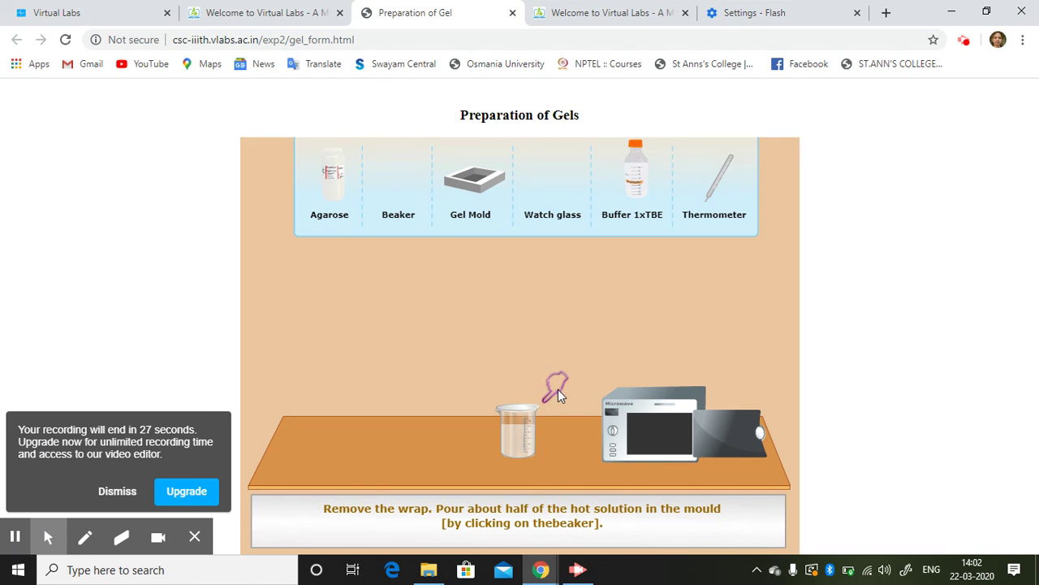
- Unwrap the beaker, confirm 60°C with the thermometer, and bring down the gel mould
{"action": "left_click", "coordinate": [527, 434]}
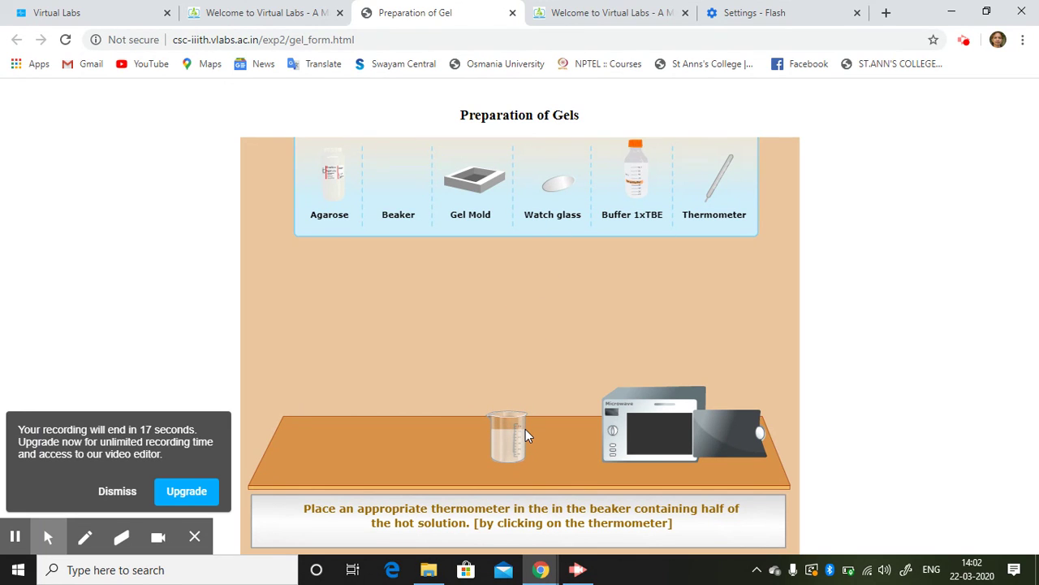
{"action": "left_click", "coordinate": [715, 186]}
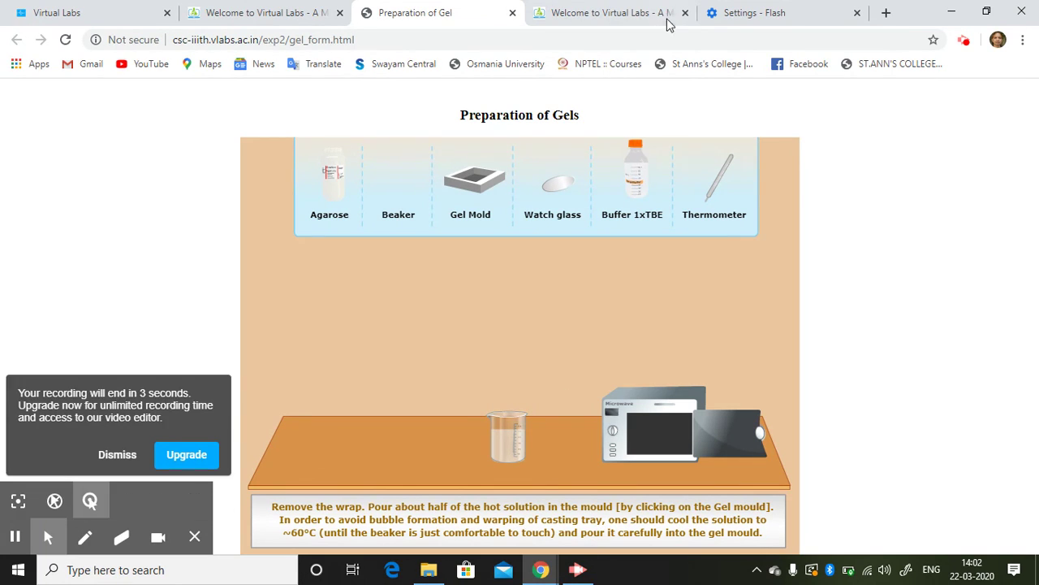
{"action": "left_click", "coordinate": [487, 189]}
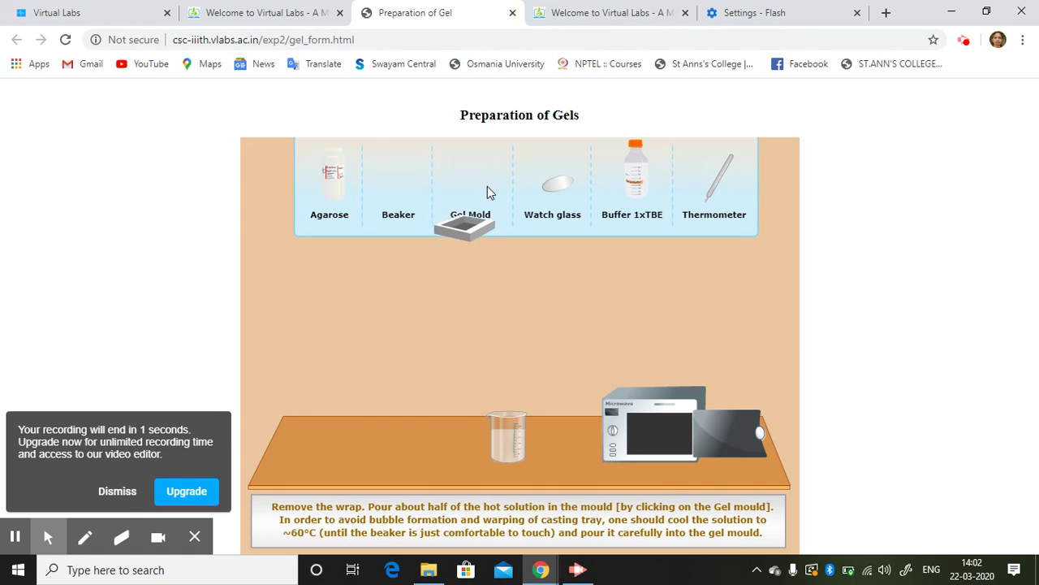